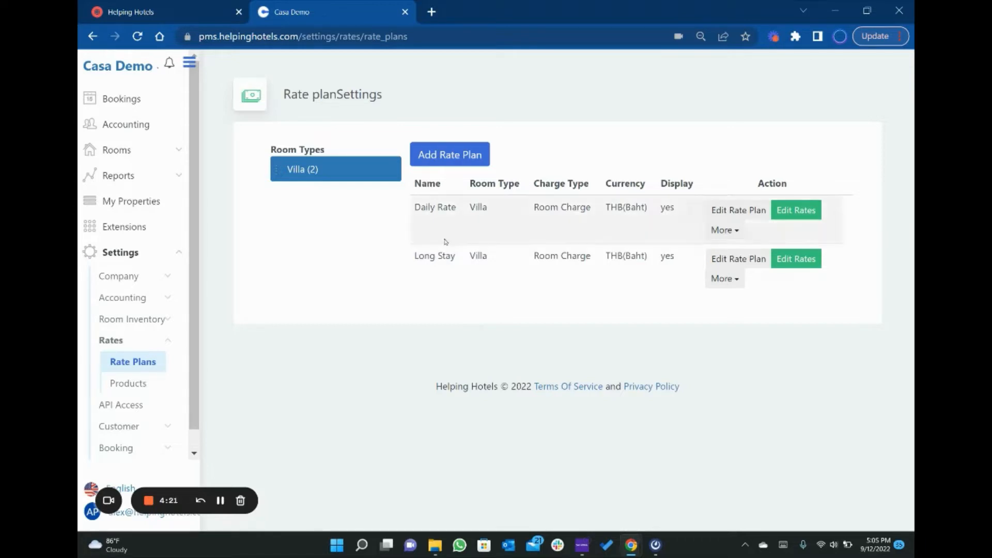
Open the rates of the Villa's Daily Rate plan and review the date-by-date rate tables.
click(798, 209)
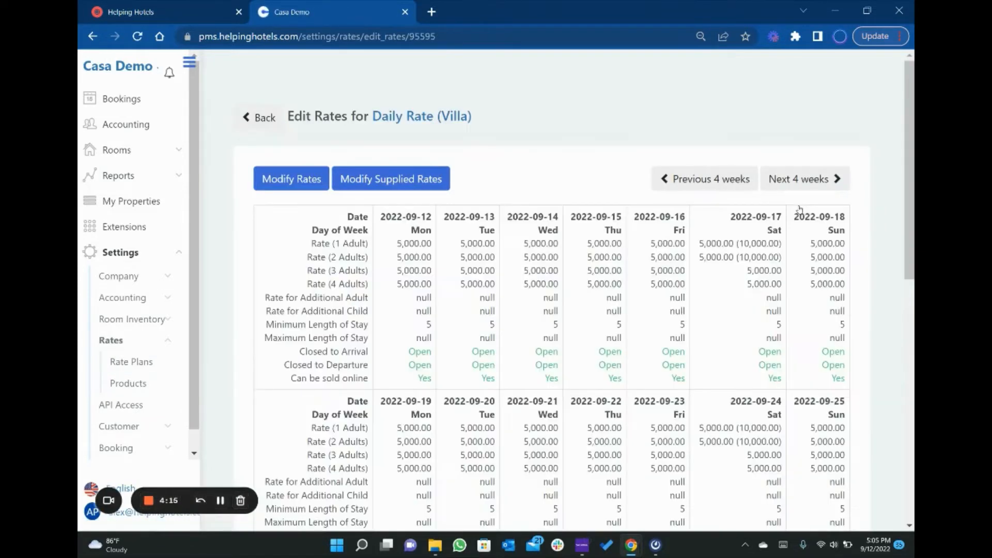
scroll(626, 363, down, 3)
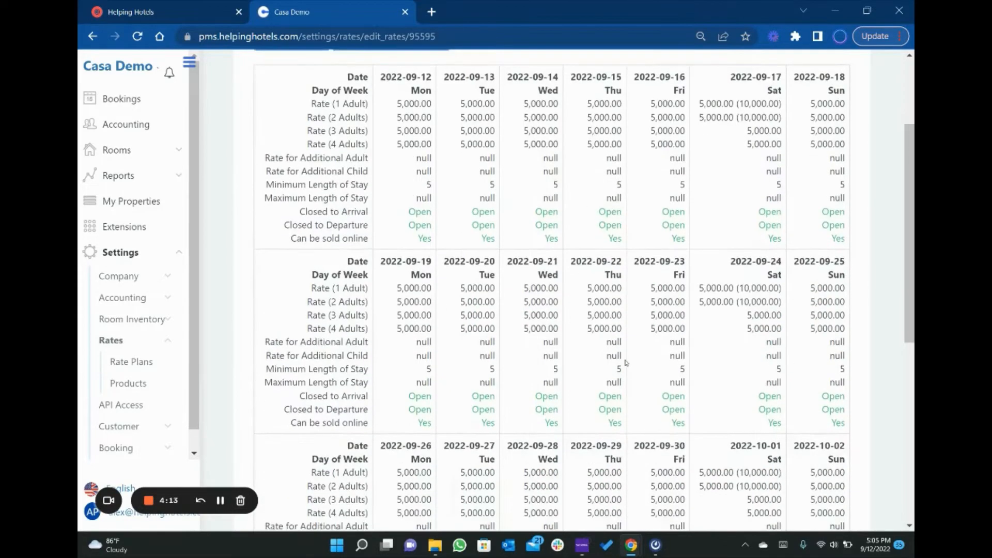
scroll(594, 363, up, 2)
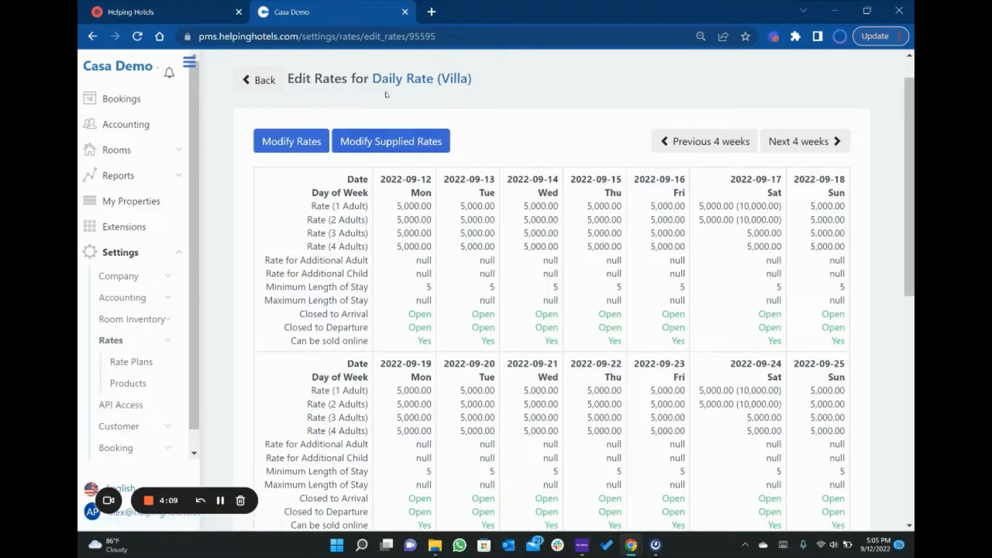
Switch to the Helping Hotels channel manager and examine the channel rates linked to Base Rate in the inventory.
click(155, 11)
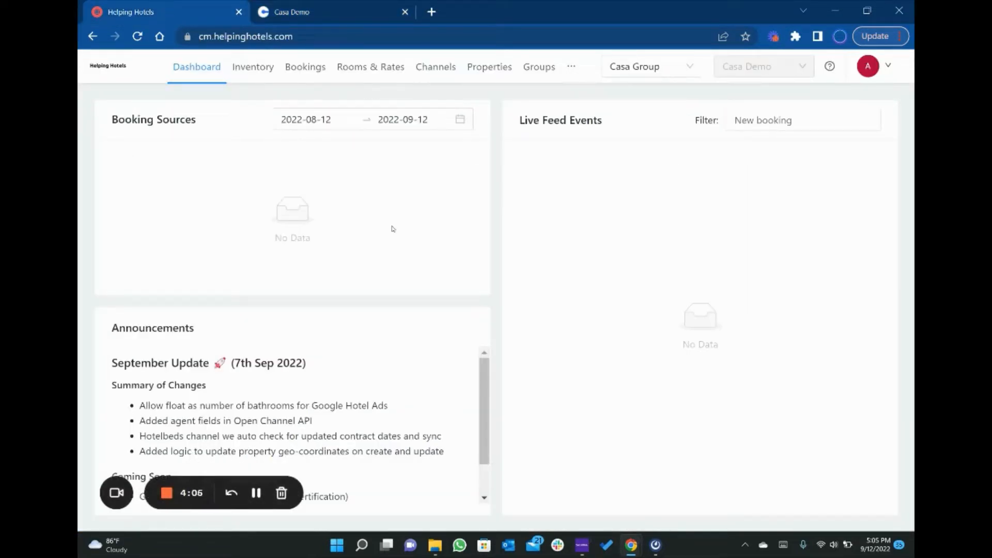
click(256, 67)
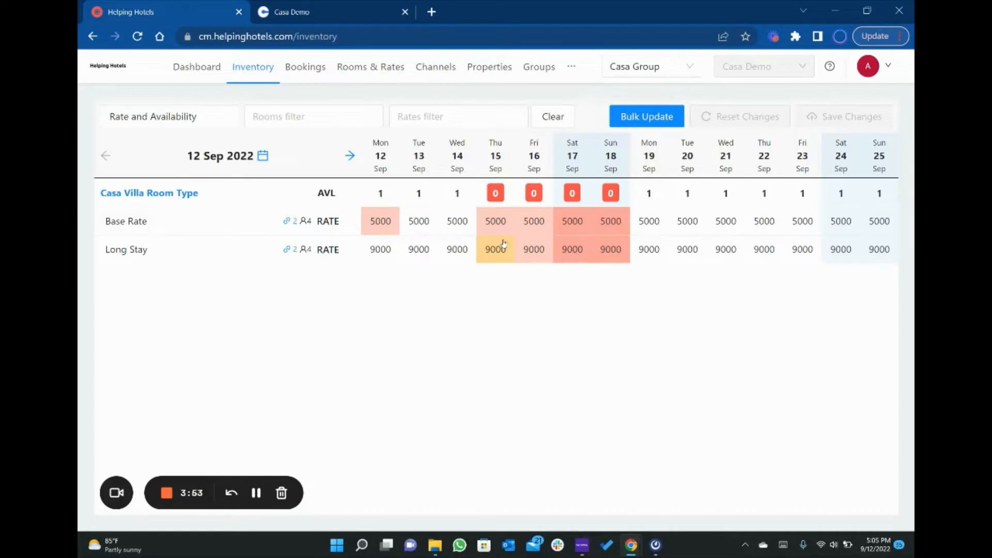
click(294, 222)
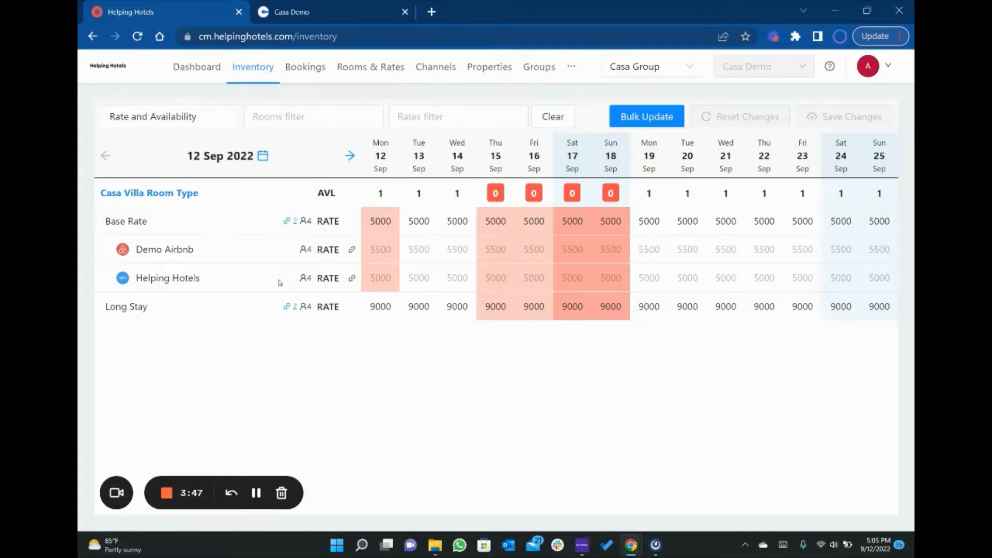
click(289, 222)
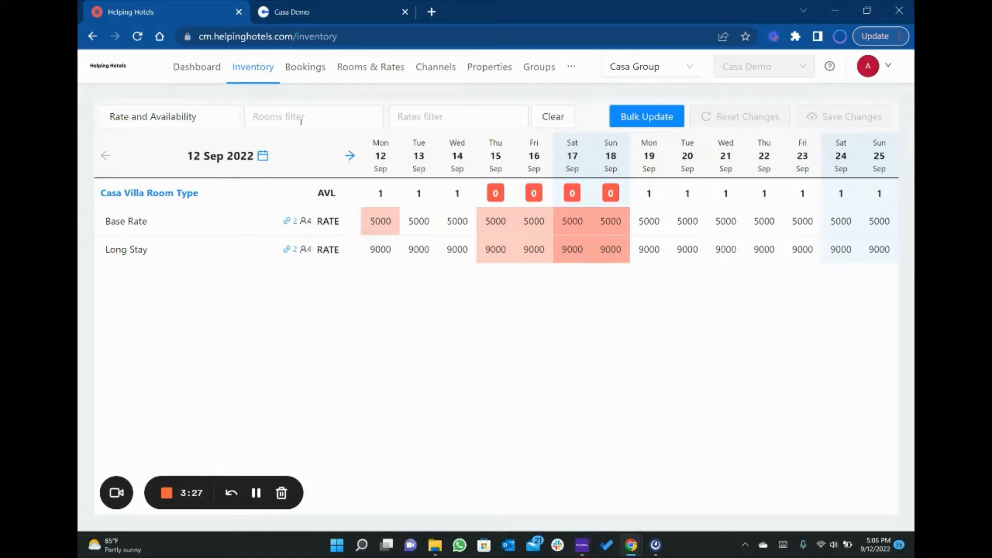
Start a new rate for Casa Villa Room Type and title it "Base Rate Level 1".
click(362, 69)
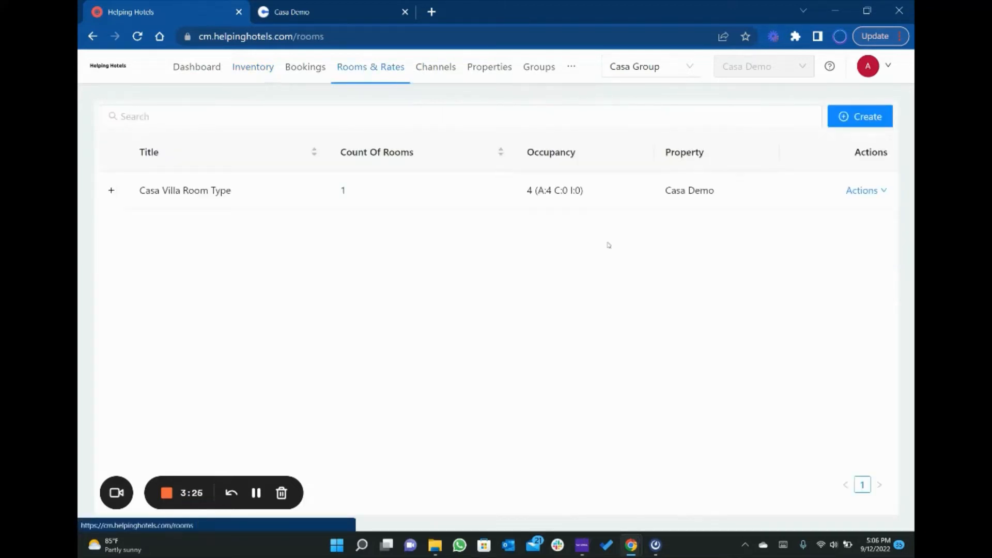
click(111, 190)
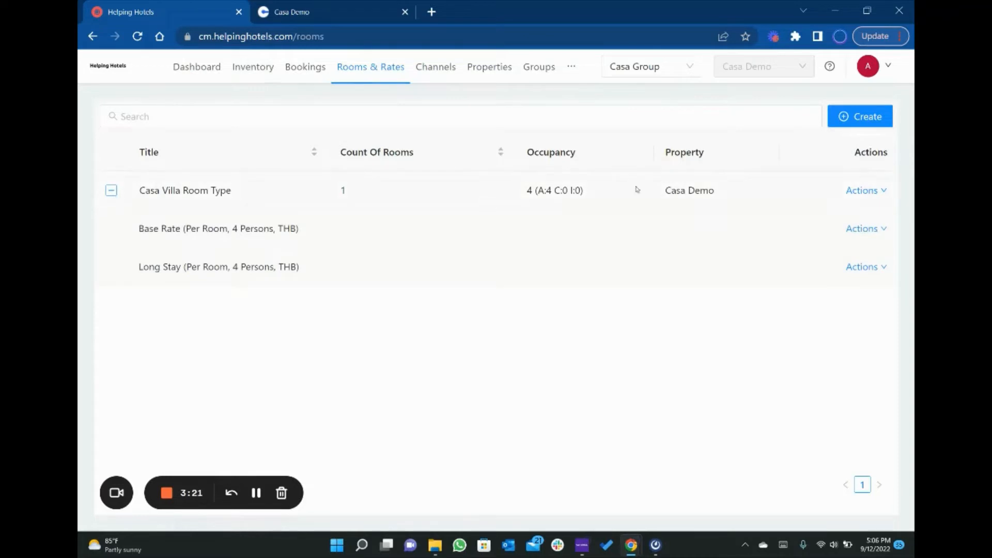
click(881, 191)
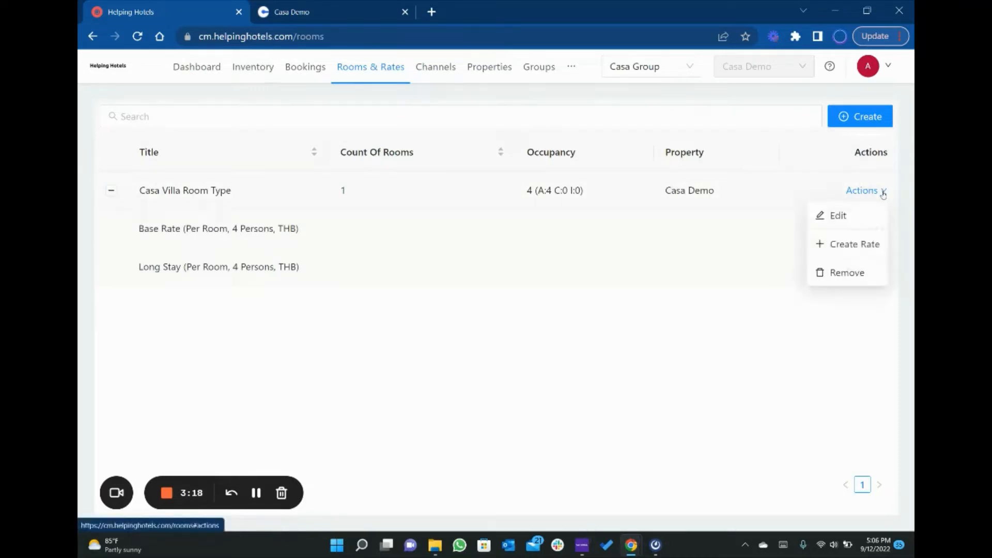
click(854, 243)
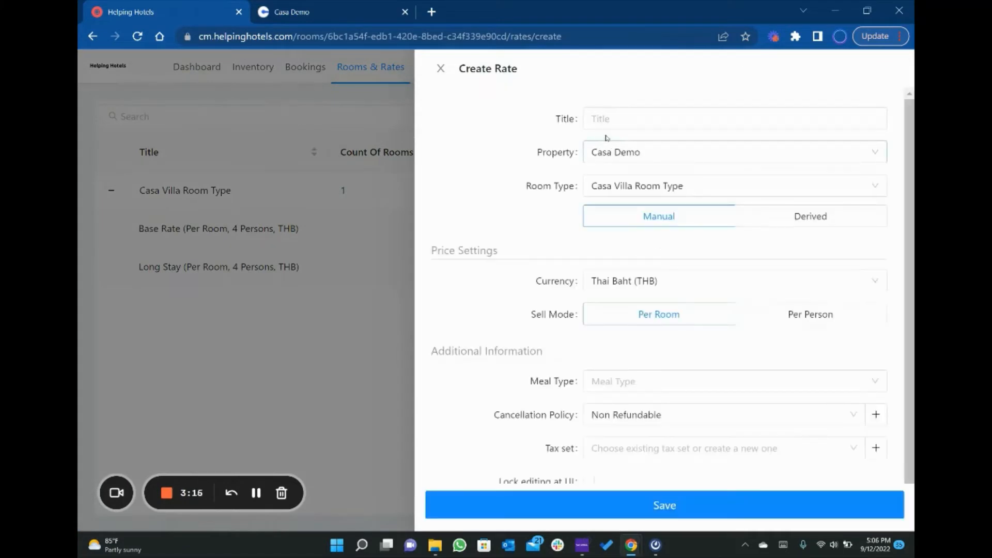
click(598, 112)
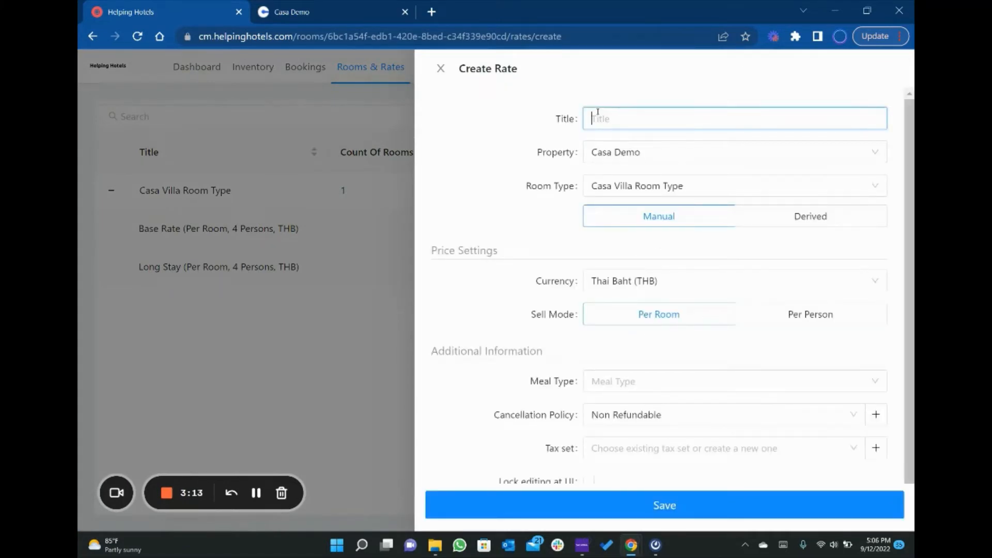
text(Base Rate Level 1)
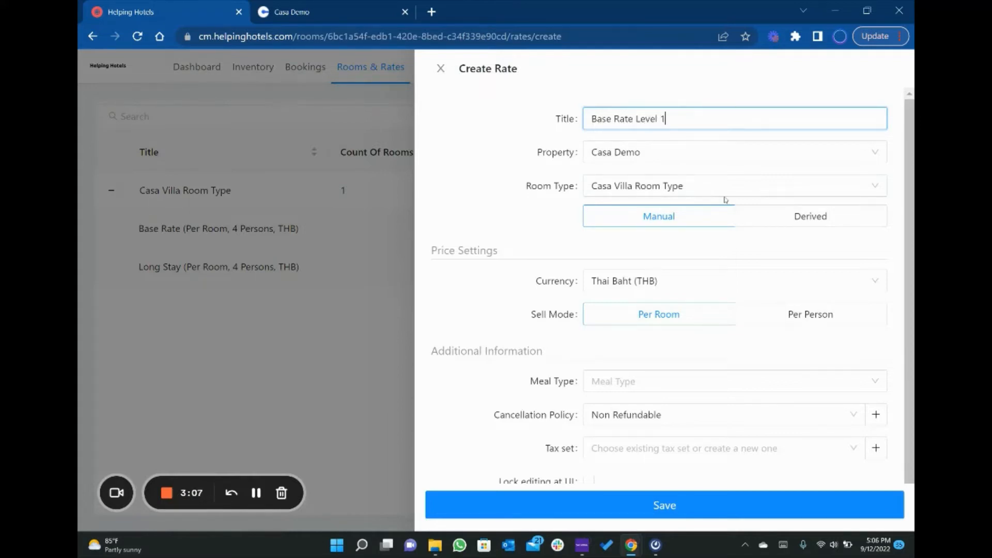
Make the new rate derived, with Casa Villa Room Type / Base Rate (4) as its parent rate plan.
click(770, 217)
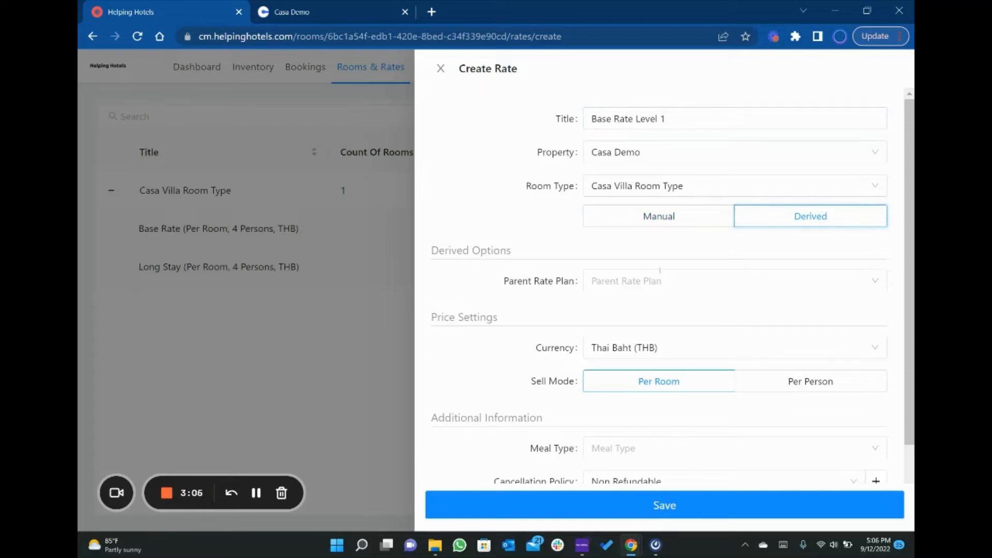
click(655, 285)
click(652, 309)
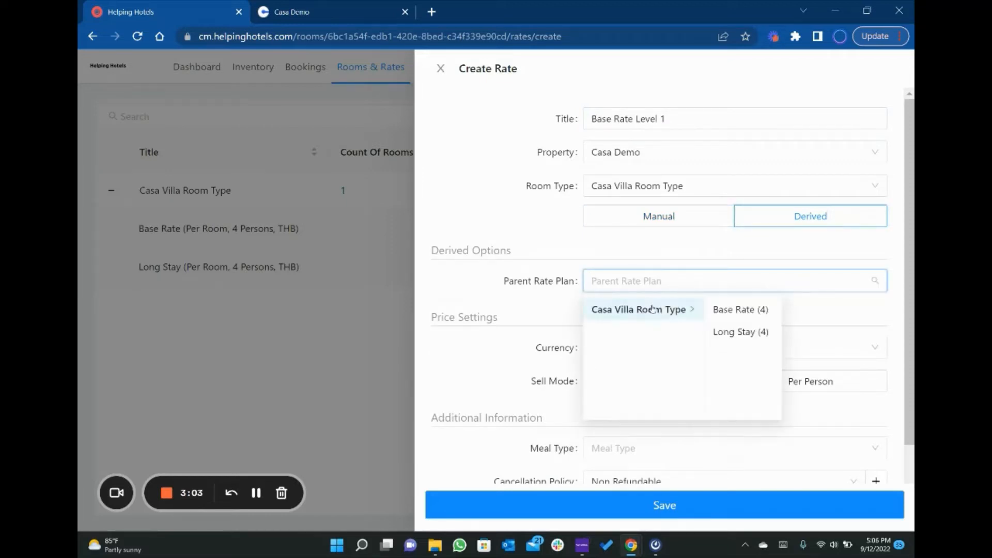
click(736, 311)
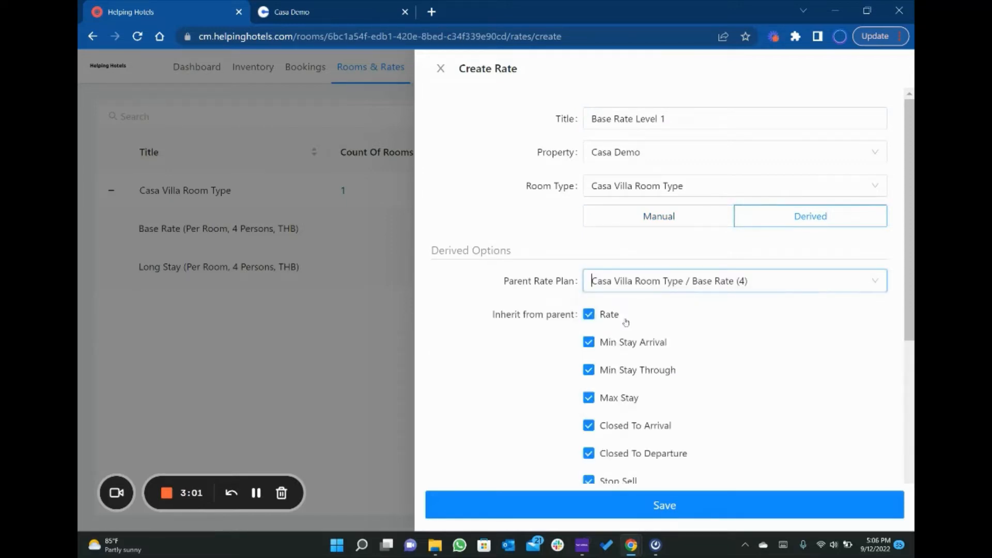
Stop inheriting the min stay, max stay, closed to arrival, closed to departure and stop sell restrictions from the parent, keeping only Rate.
click(589, 343)
scroll(560, 375, down, 2)
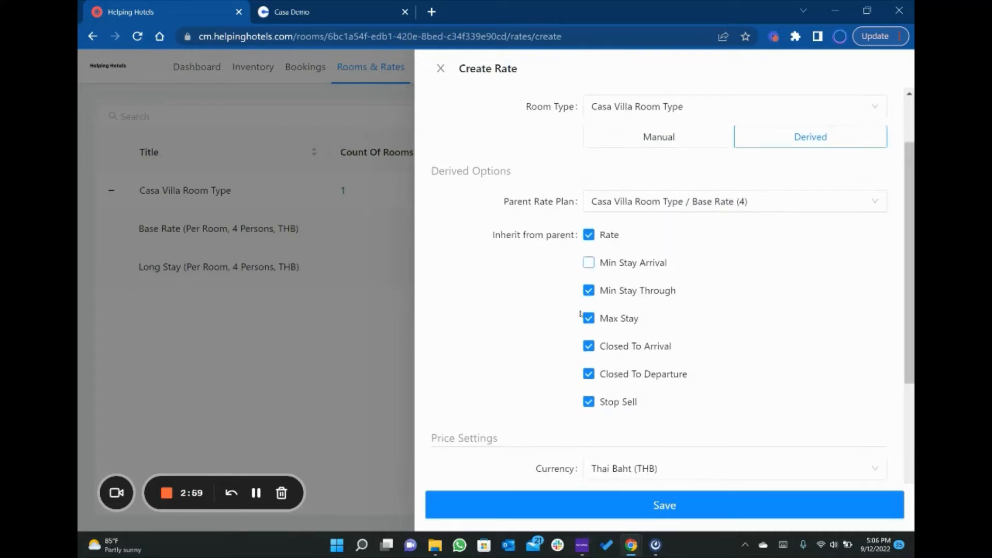
click(589, 291)
click(588, 318)
click(587, 347)
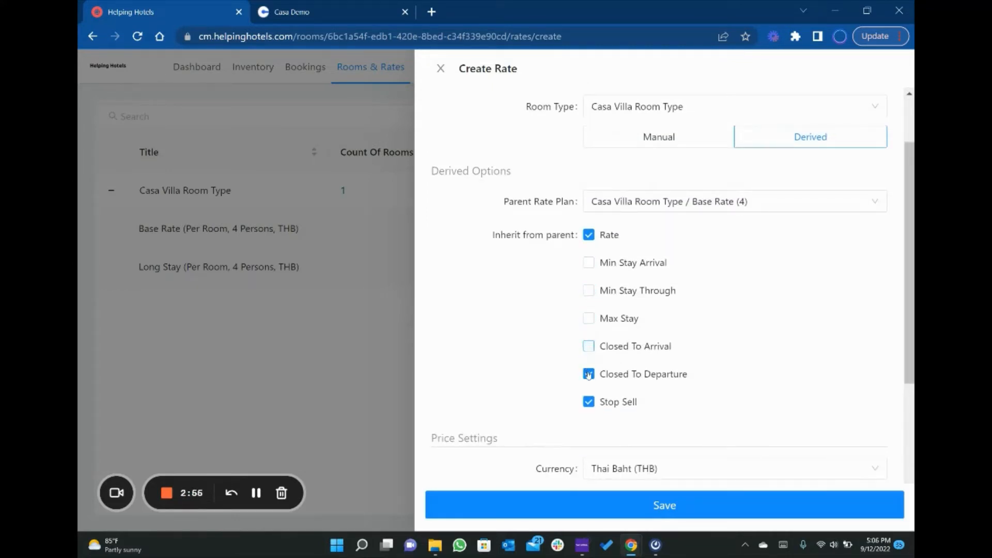
click(588, 373)
click(588, 402)
Add a rate logic modificator that increases the parent rate by 10 percent.
scroll(749, 393, down, 3)
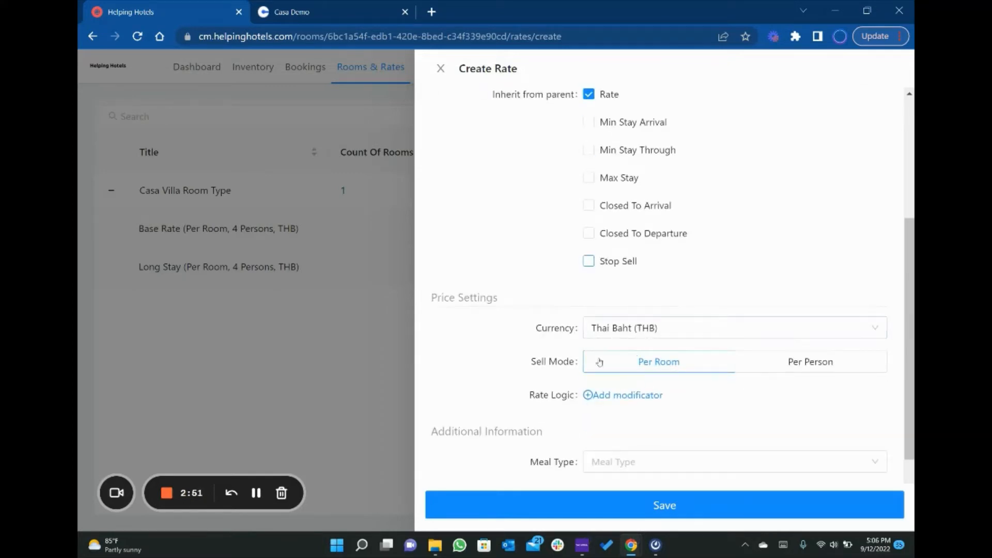
click(614, 395)
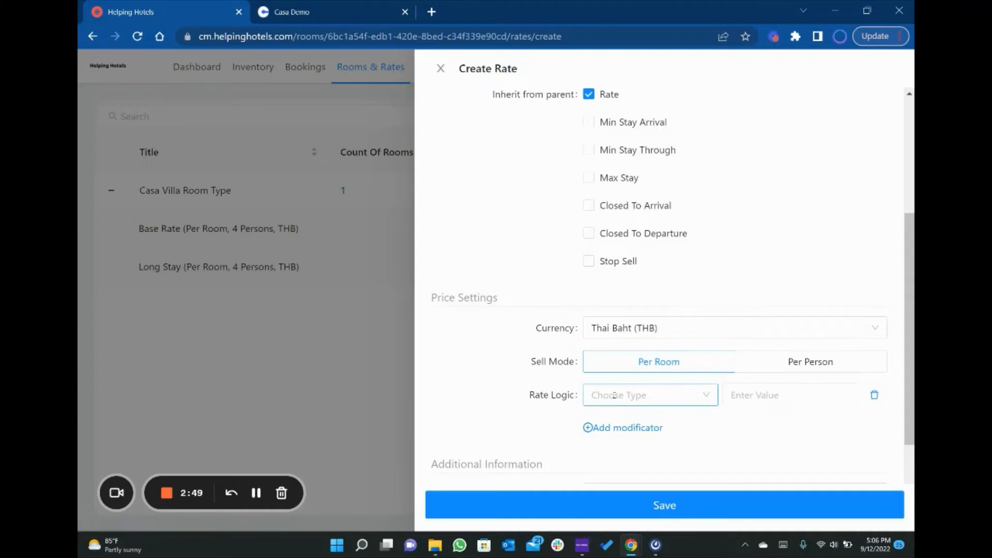
click(614, 395)
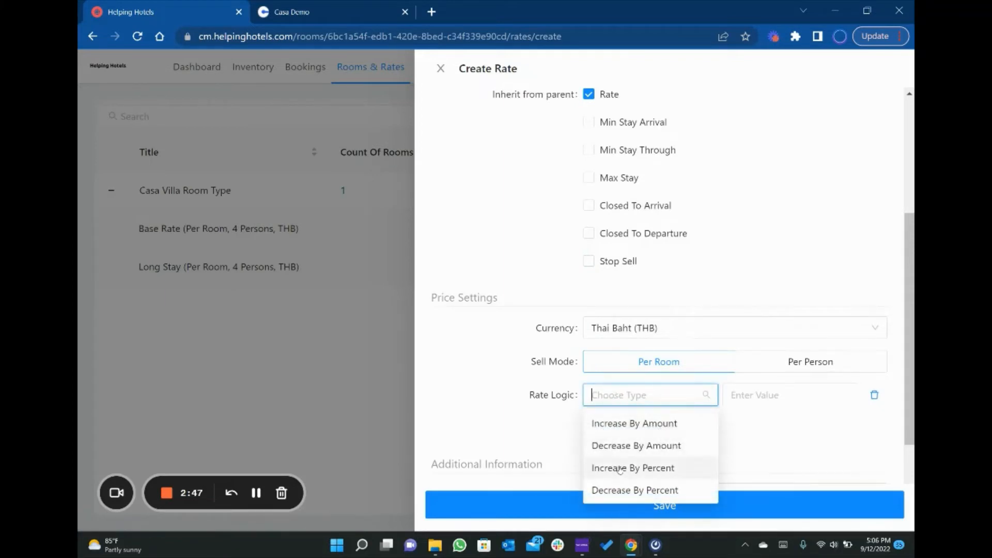
click(619, 469)
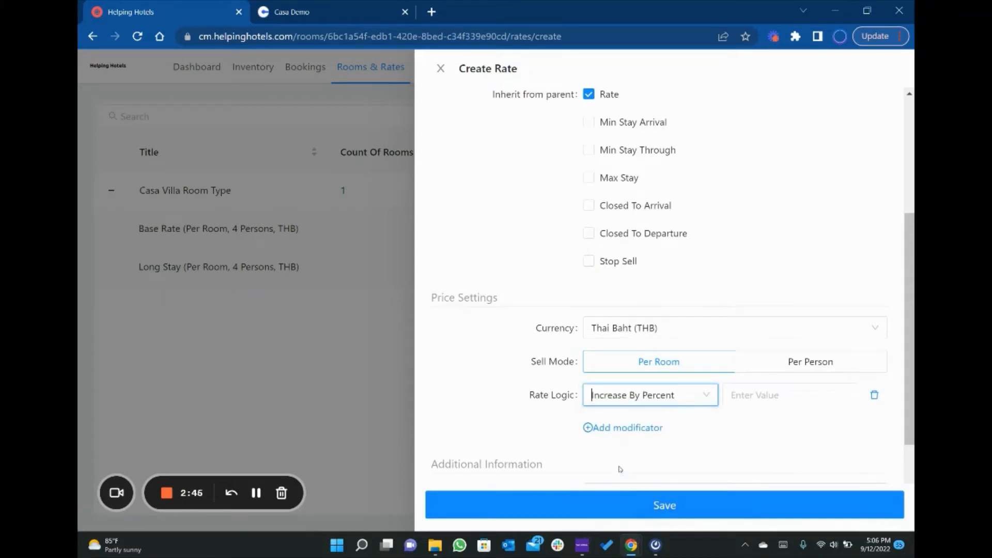
click(754, 396)
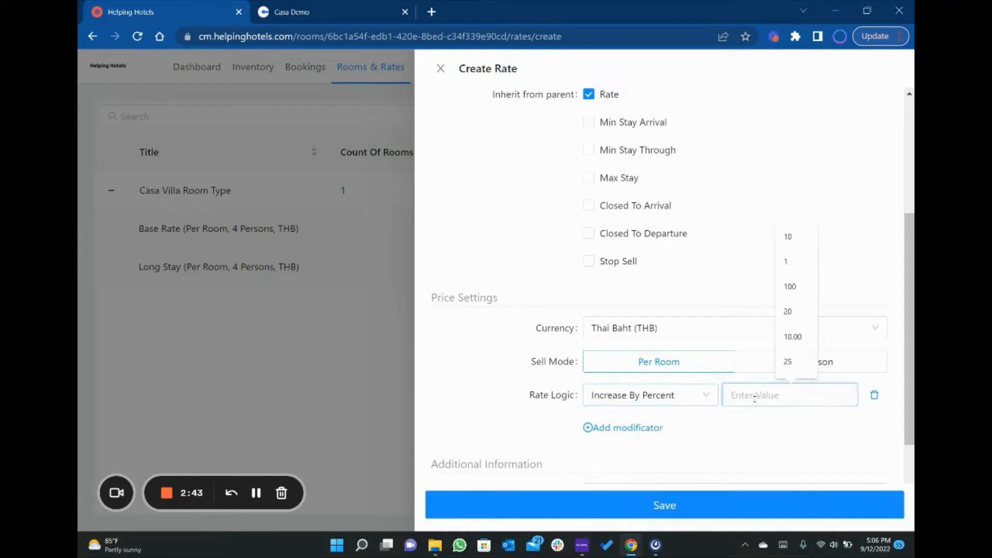
text(10)
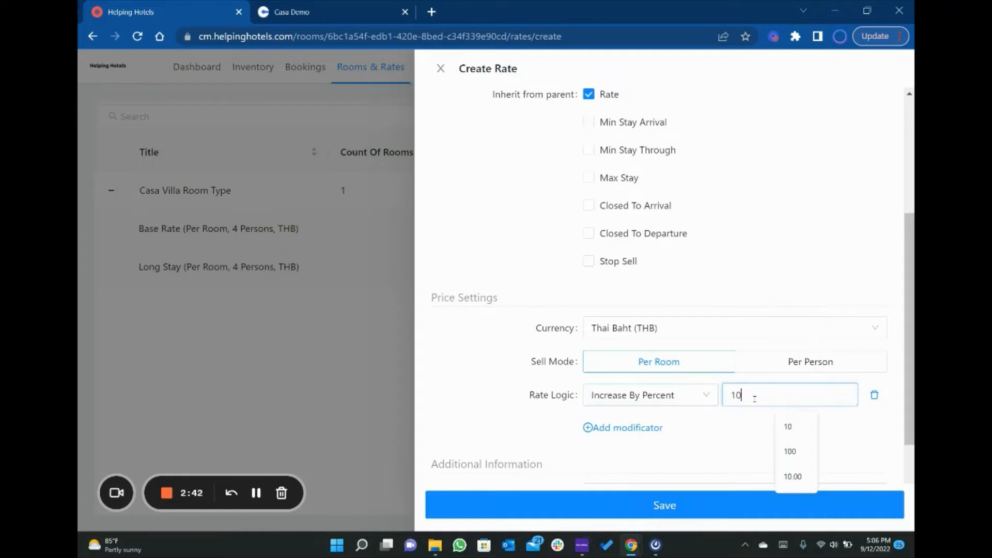
click(483, 447)
Set the meal type to Room only and save the new rate, returning to the inventory.
scroll(483, 447, down, 3)
click(624, 351)
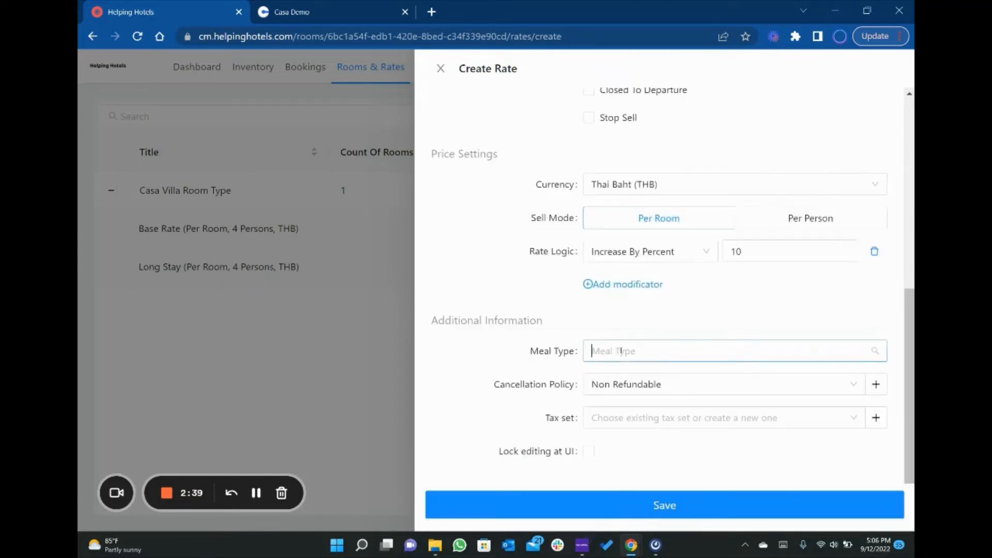
scroll(611, 231, down, 5)
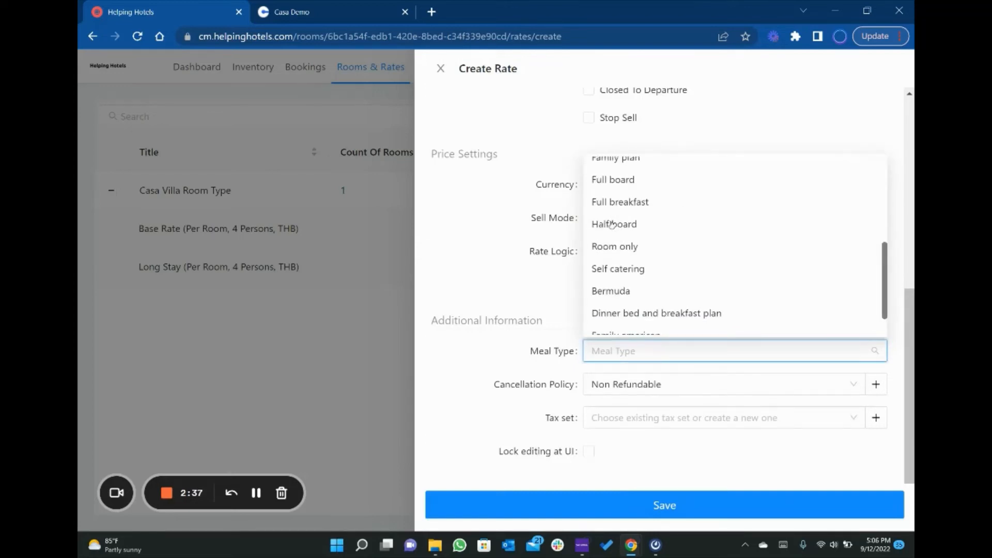
click(612, 247)
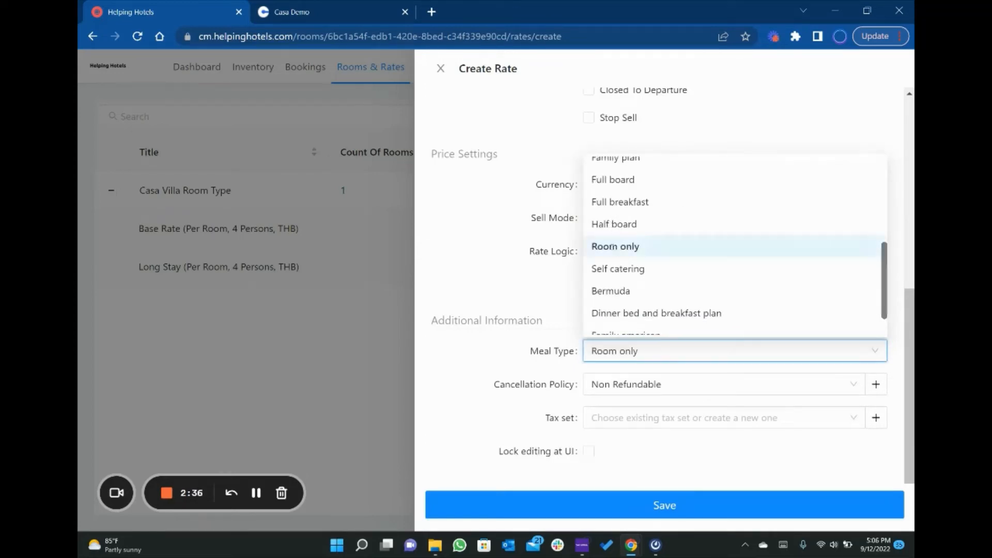
click(504, 307)
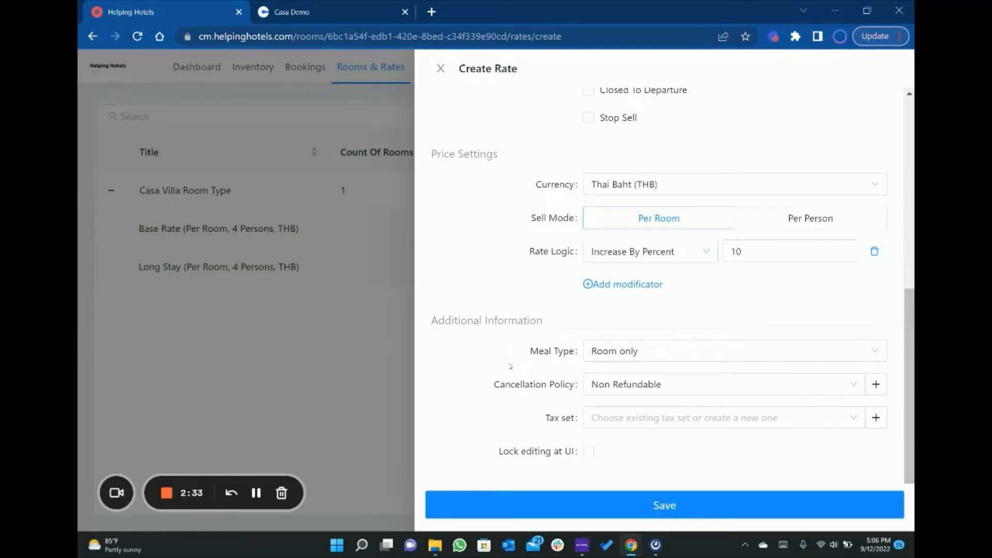
click(635, 509)
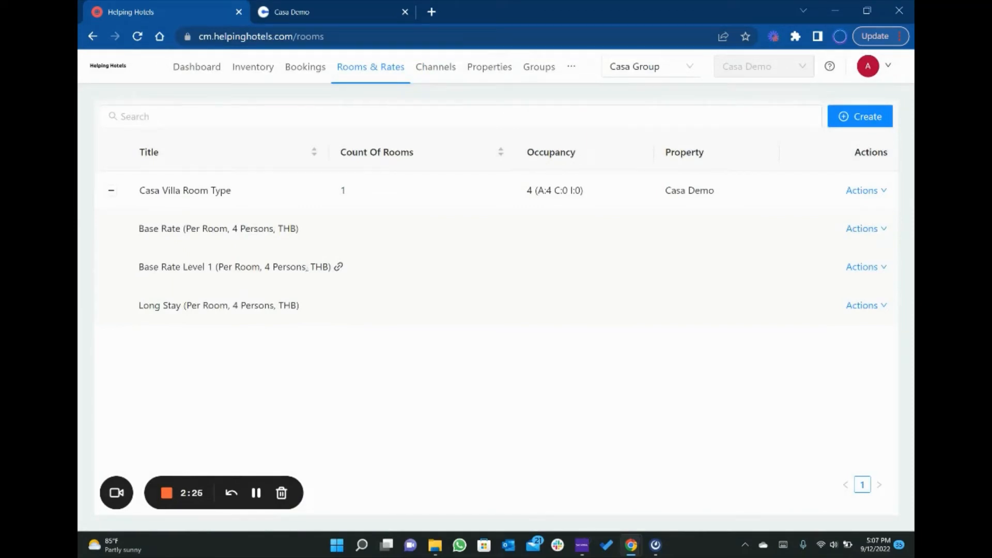
click(247, 67)
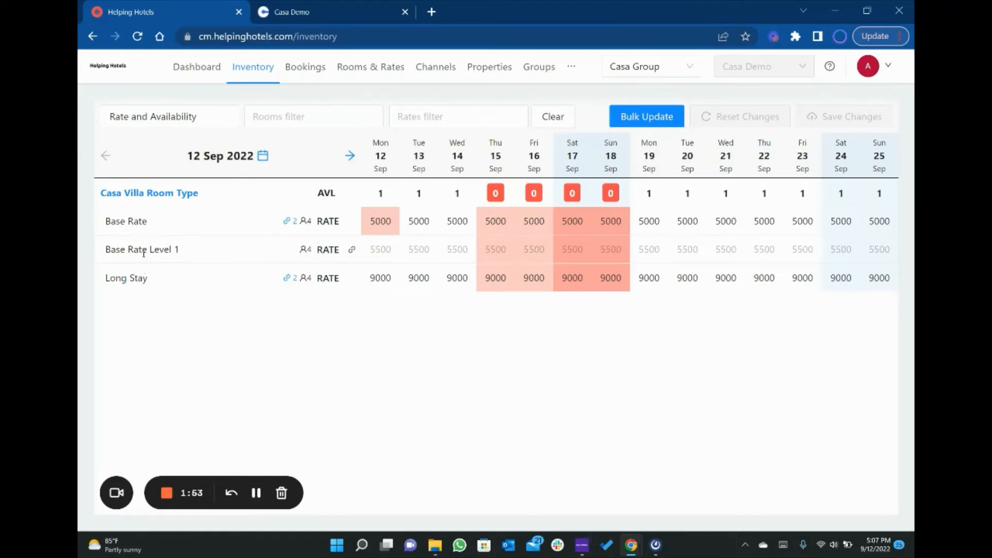
Map all Casa Villa Room Type rates to the Helping Hotels channel, save the channel, and return to the inventory.
click(443, 78)
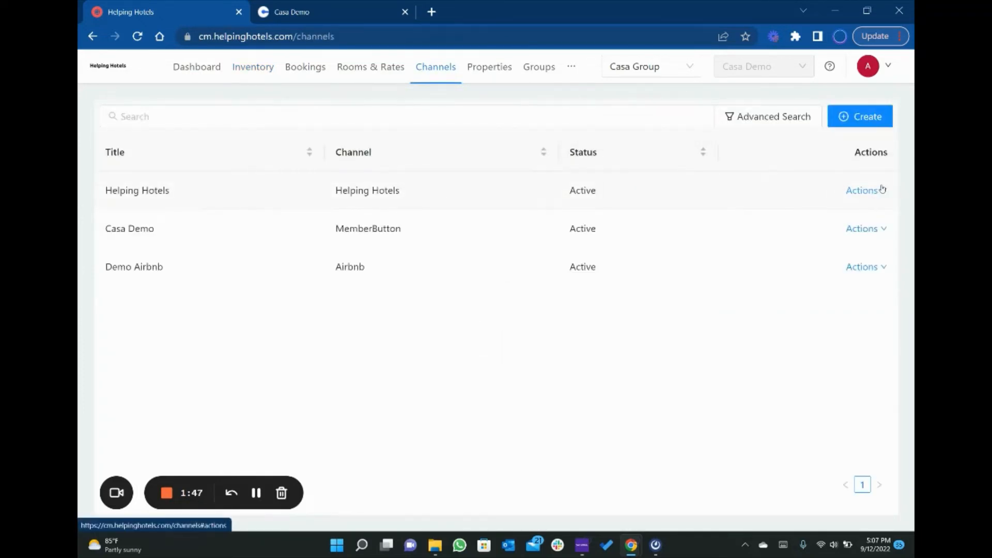
click(859, 190)
click(843, 216)
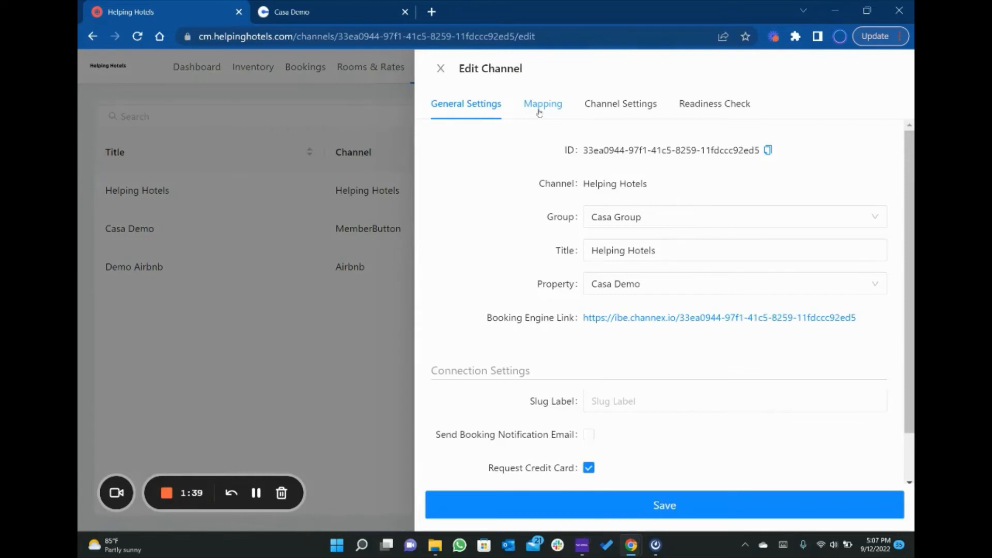
click(540, 106)
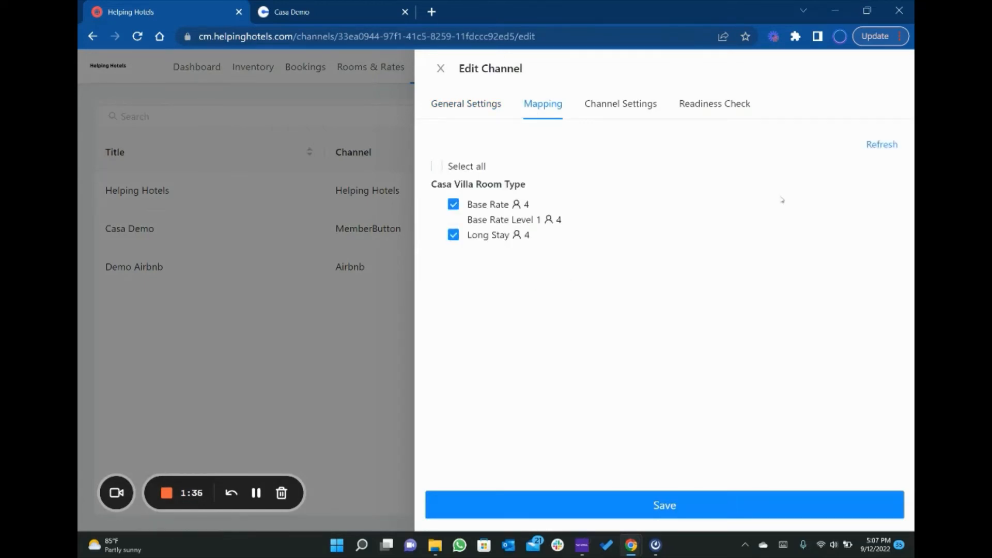
click(437, 166)
click(665, 506)
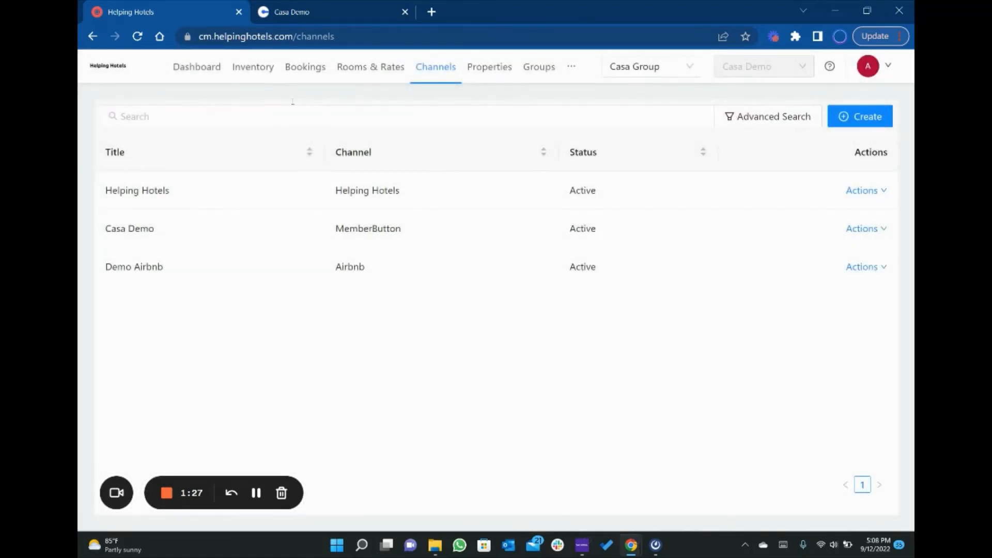
click(248, 72)
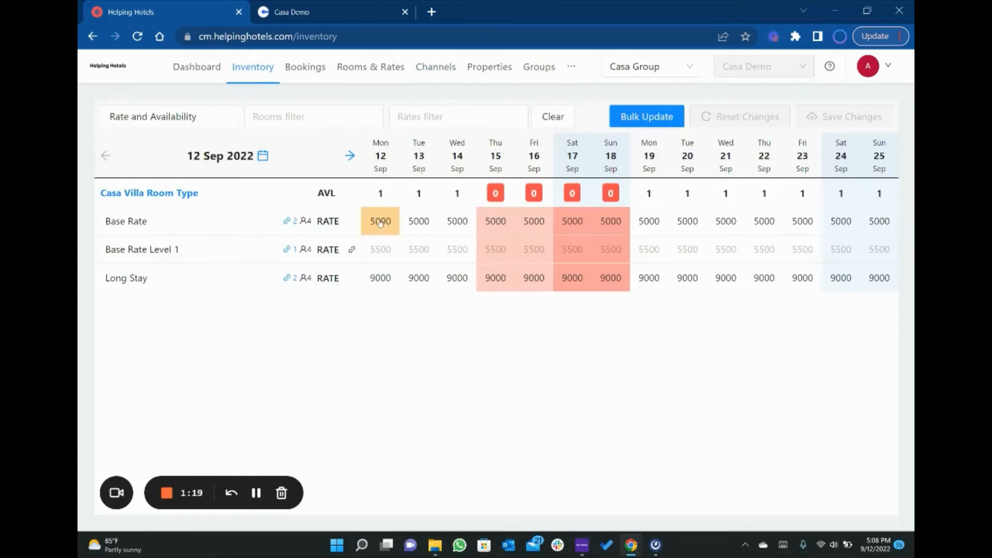
Show the Stop Sell restriction alongside the rates and availability in the inventory grid.
click(157, 111)
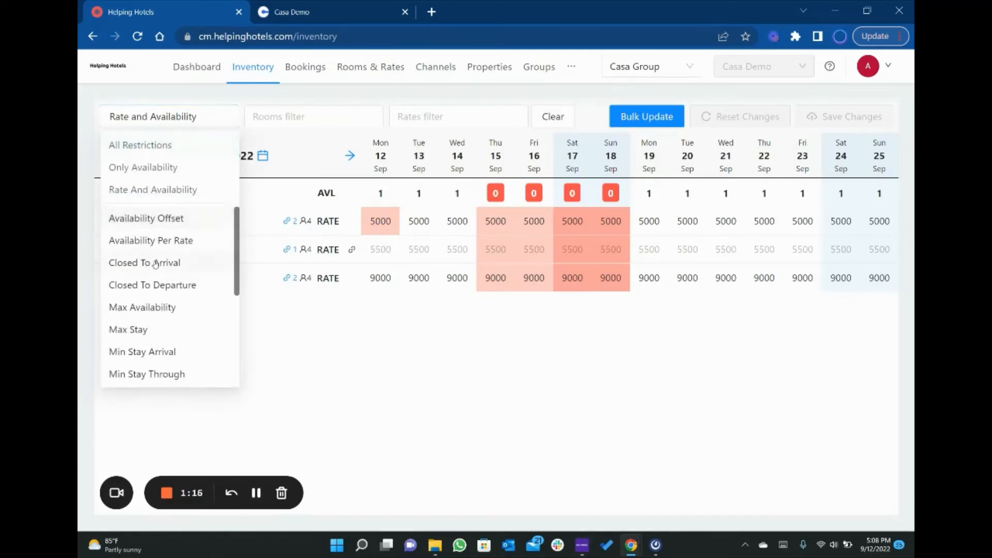
scroll(155, 264, down, 1)
click(145, 373)
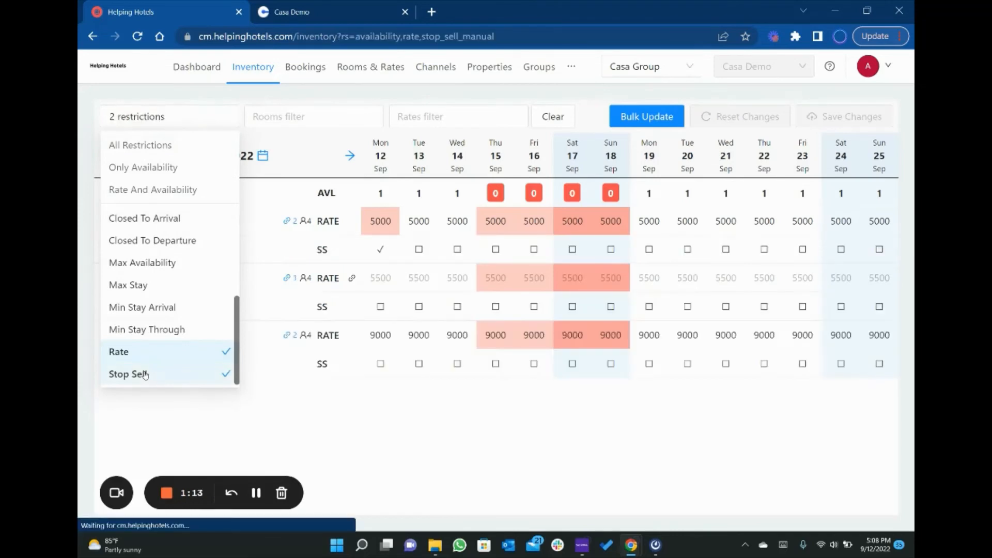
click(305, 404)
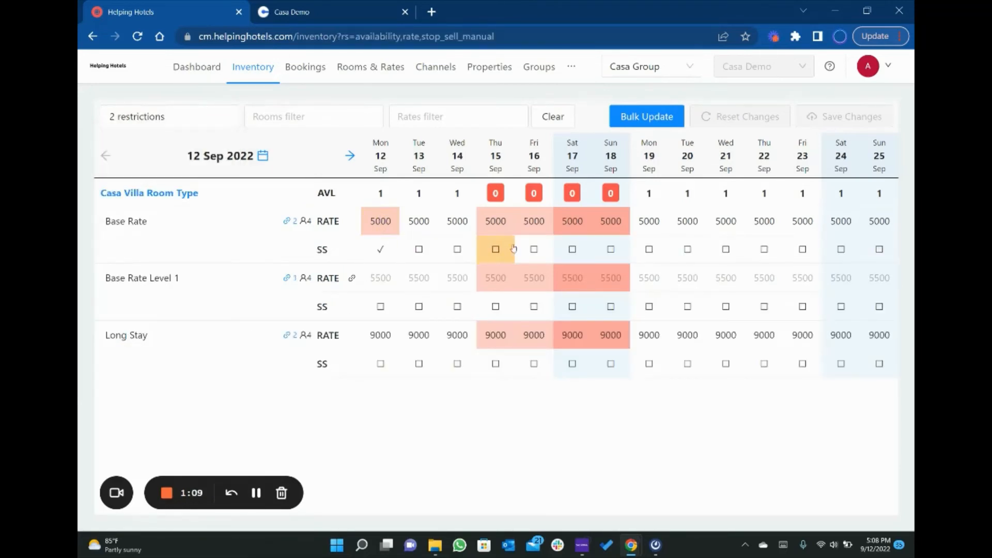
Start a Stop Sell override for Base Rate Level 1 from 2022-09-12 and set its end date to 2024-12-31.
click(380, 310)
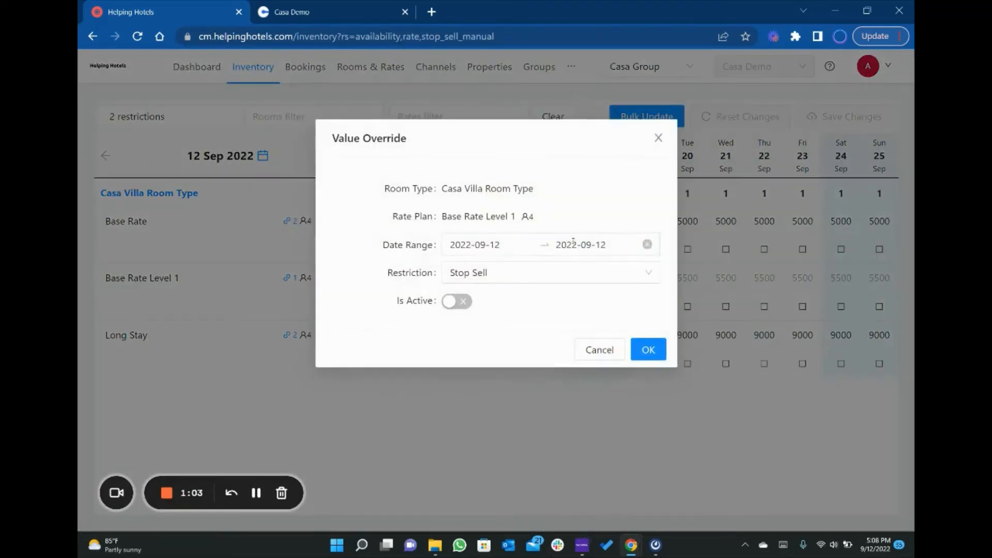
click(573, 241)
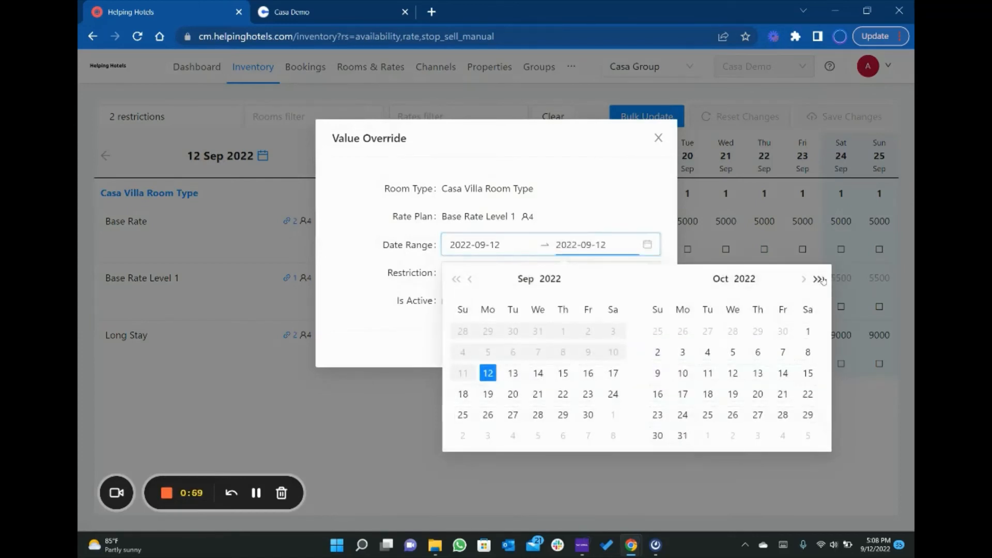
click(818, 280)
click(819, 280)
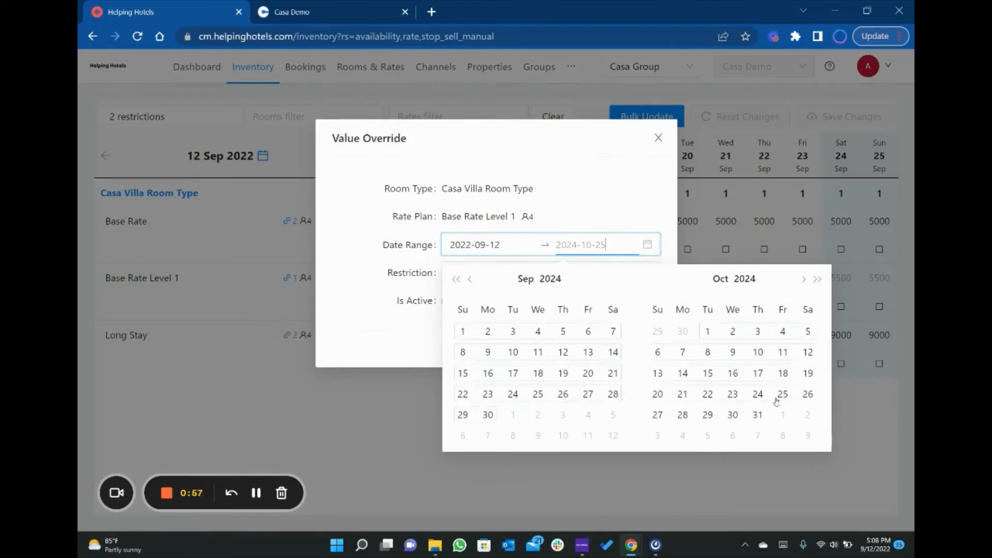
click(804, 280)
click(804, 280)
click(804, 280)
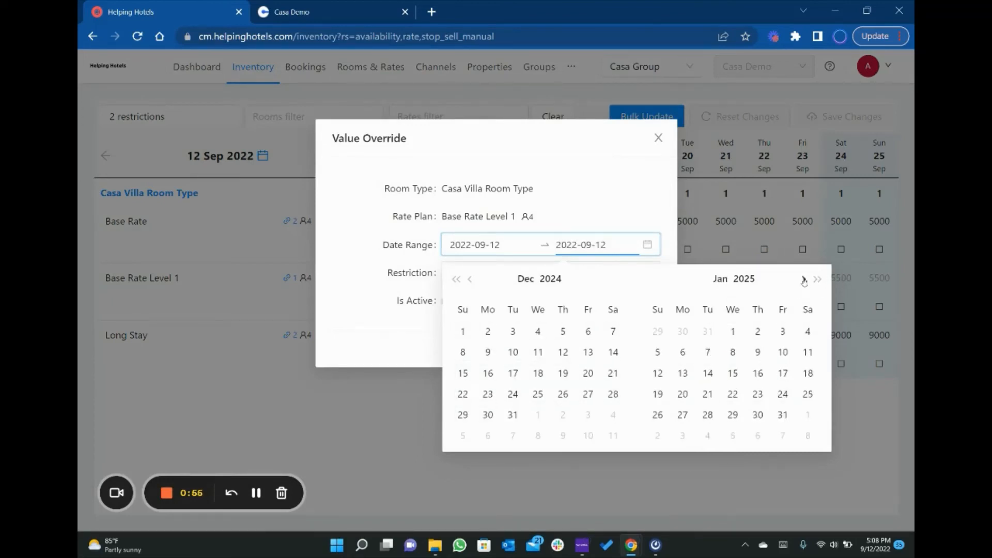
click(513, 414)
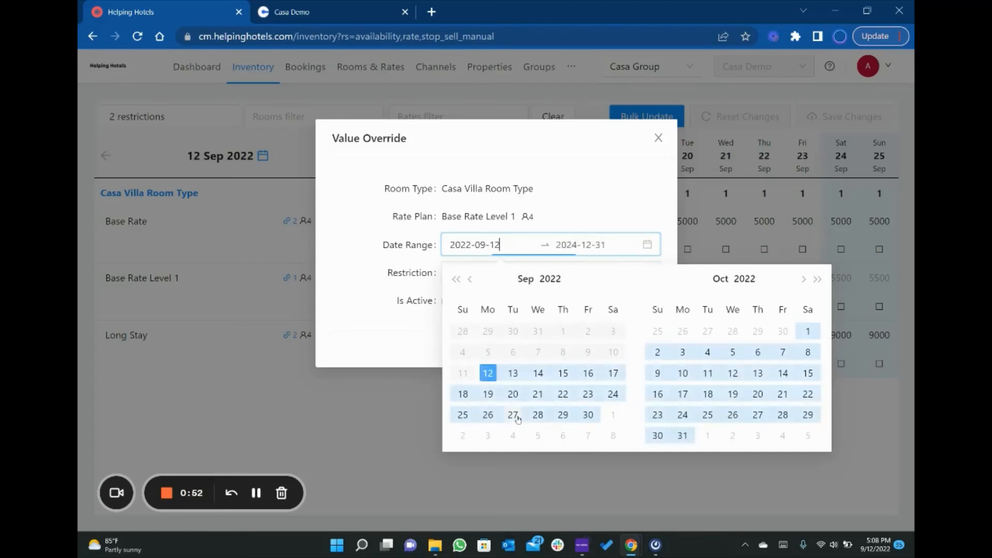
click(352, 292)
Activate the Stop Sell override for Base Rate Level 1 and save the inventory changes.
click(468, 305)
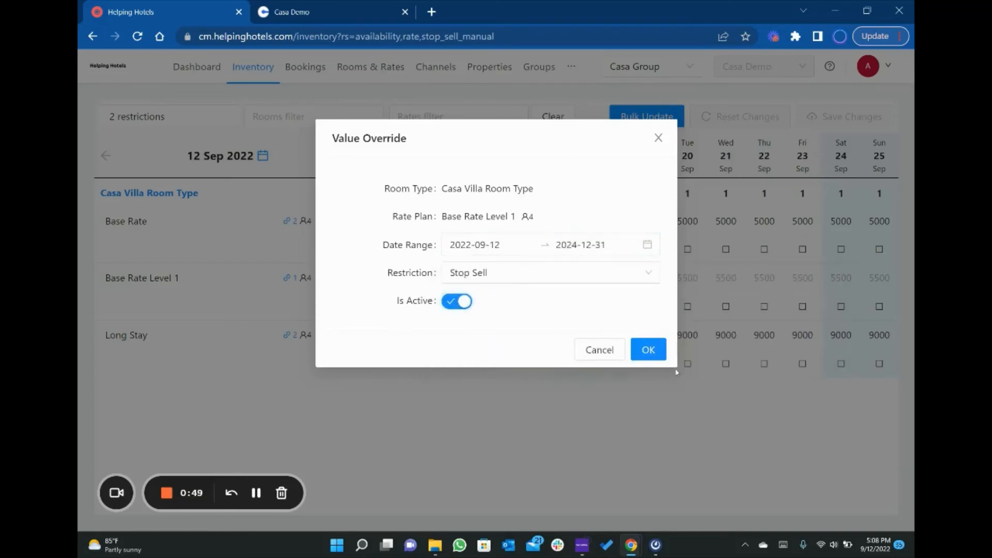
click(647, 350)
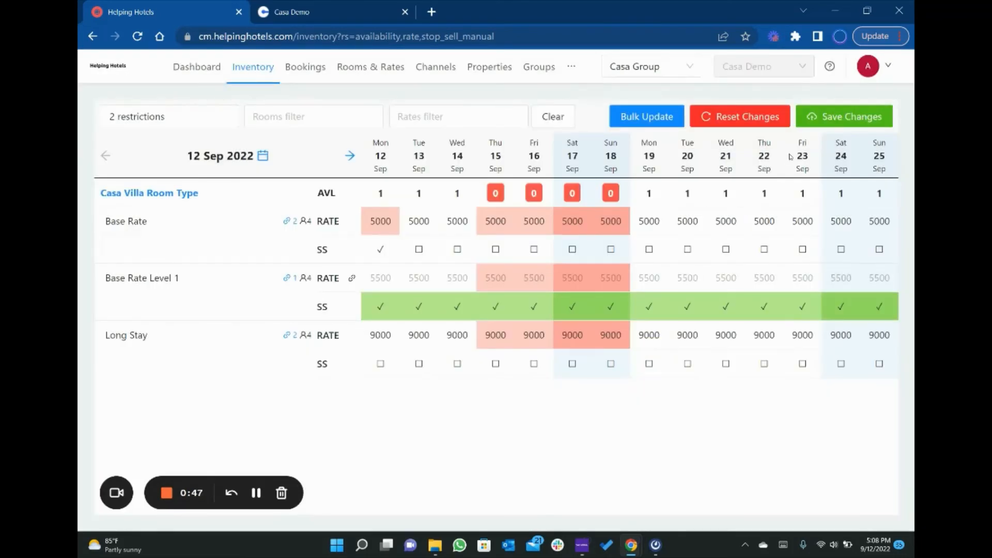
click(821, 119)
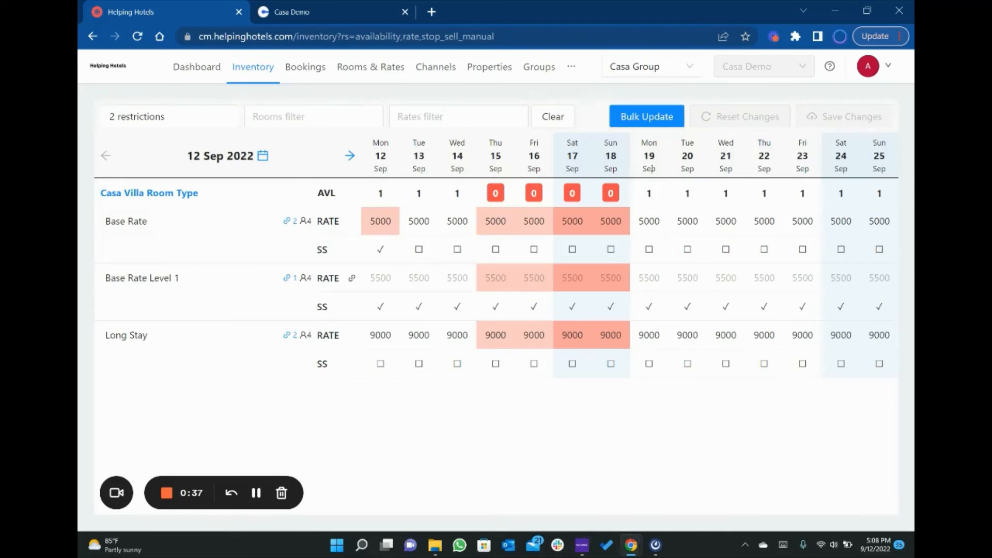
Activate Stop Sell on Base Rate for 2022-09-19 only and save the inventory changes.
click(649, 252)
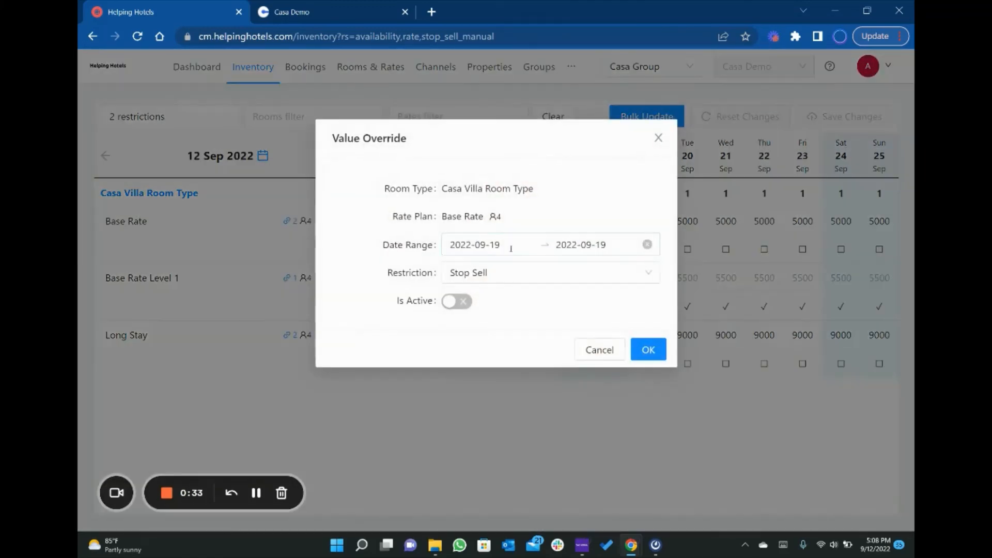
click(468, 279)
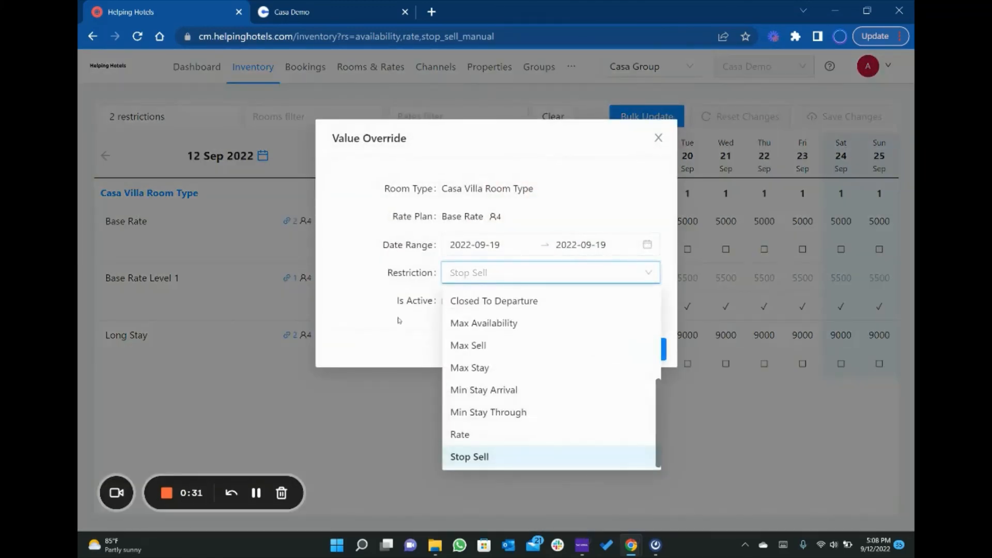
click(468, 280)
click(452, 304)
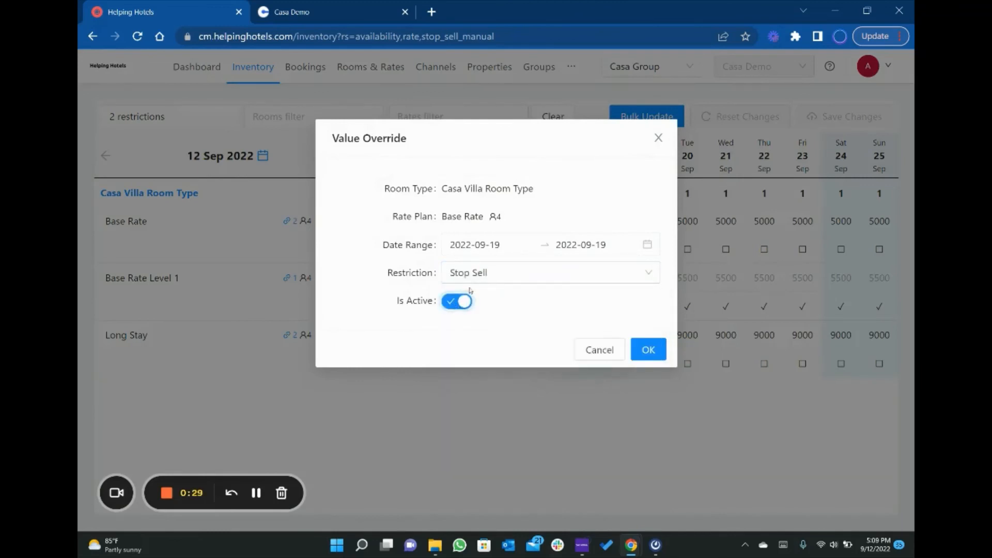
click(650, 350)
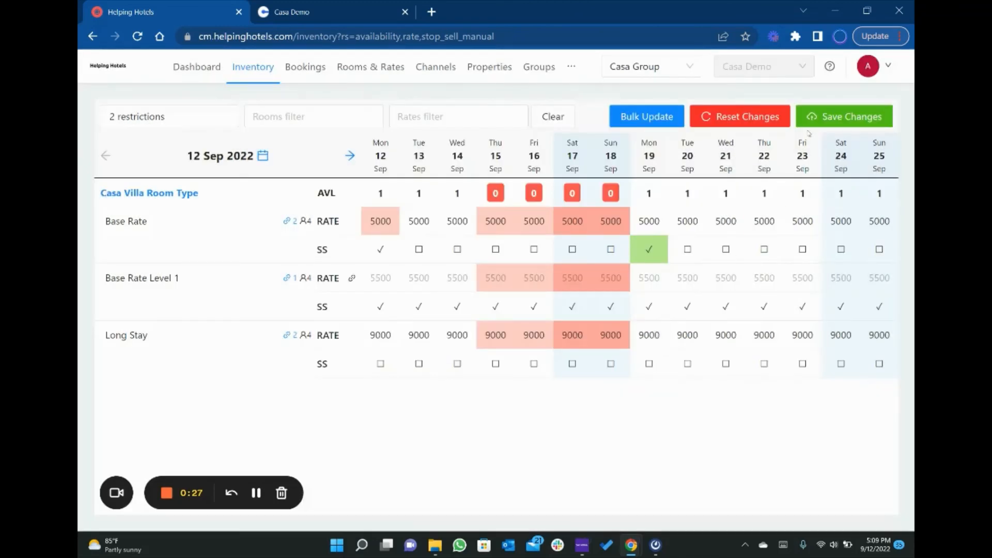
click(826, 115)
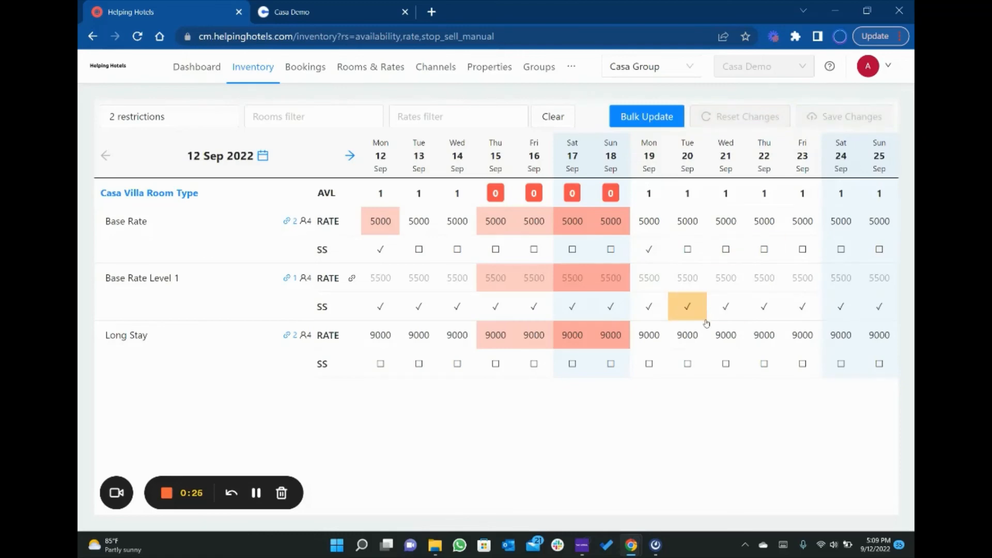
Deactivate Stop Sell on Base Rate Level 1 for 2022-09-19 and save the inventory changes.
click(649, 313)
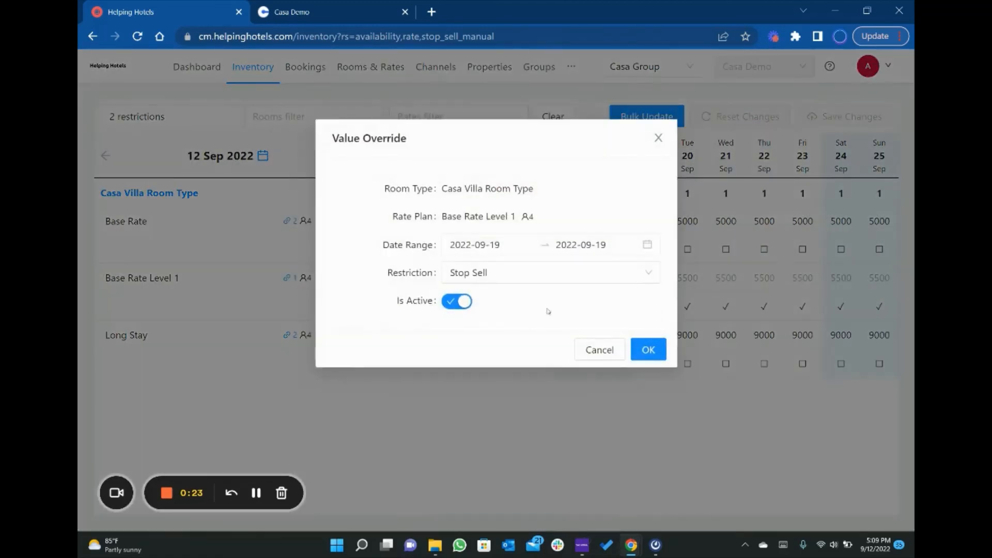
click(453, 304)
click(653, 356)
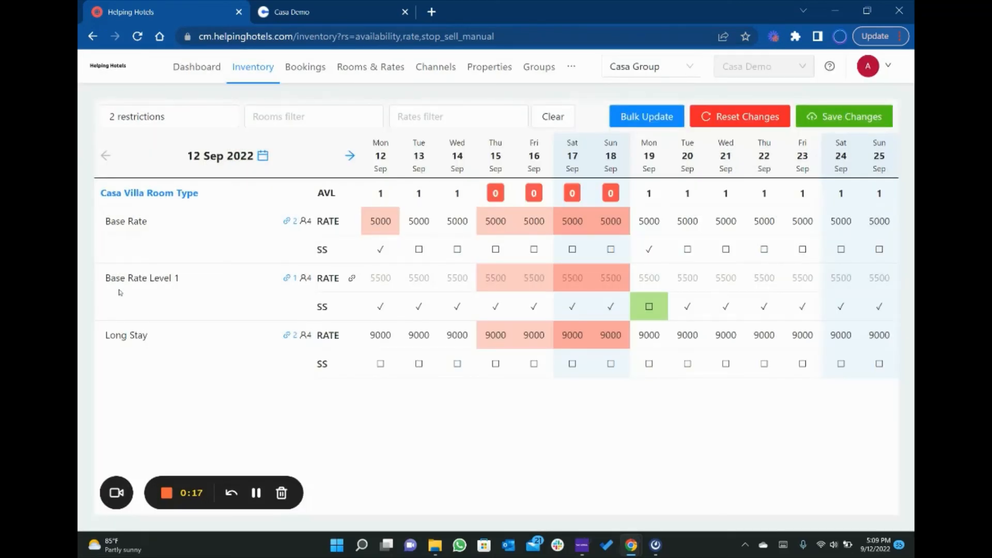
click(860, 119)
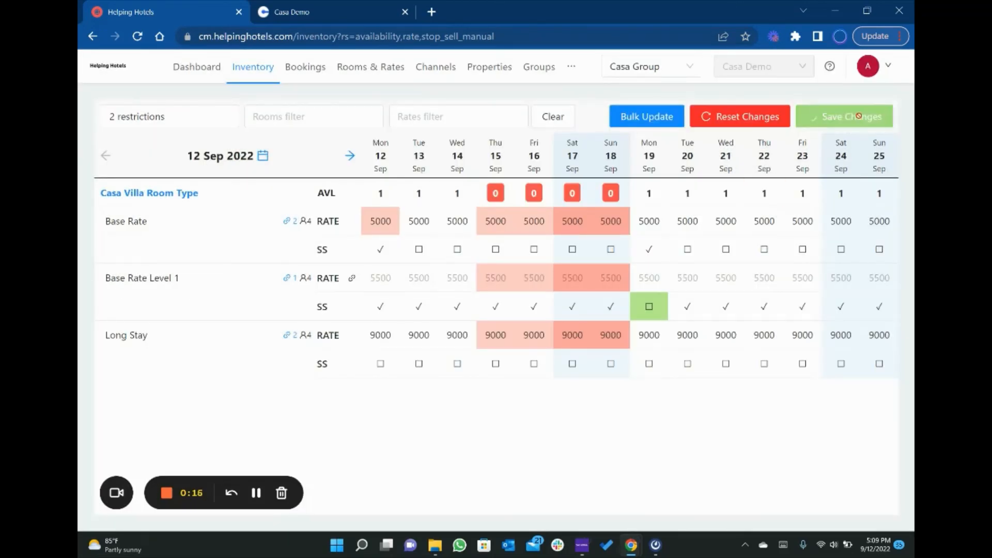